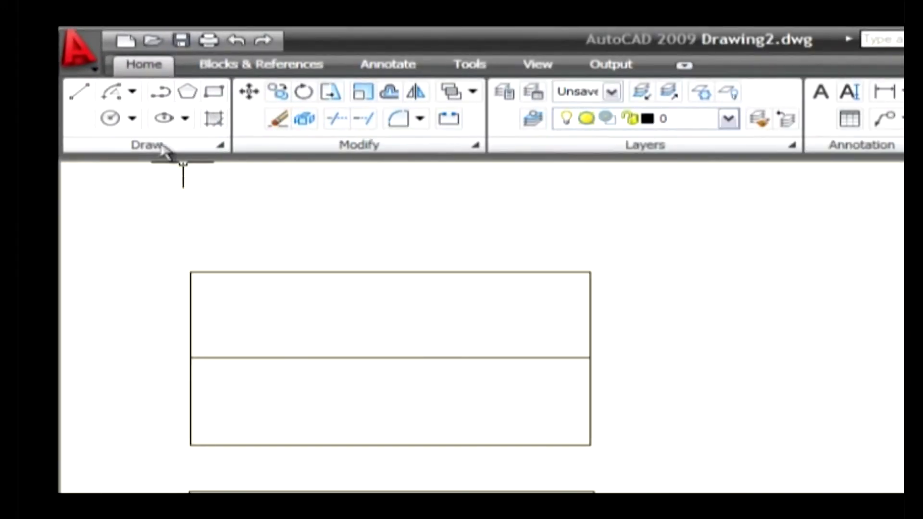
Draw a wide horizontal ellipse from its centre, in the empty area right of the two rectangles.
click(182, 120)
click(255, 158)
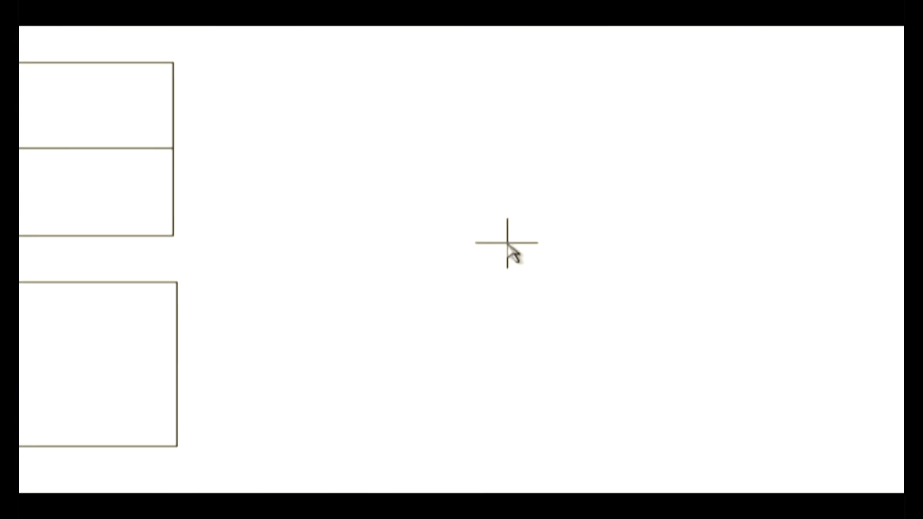
click(508, 243)
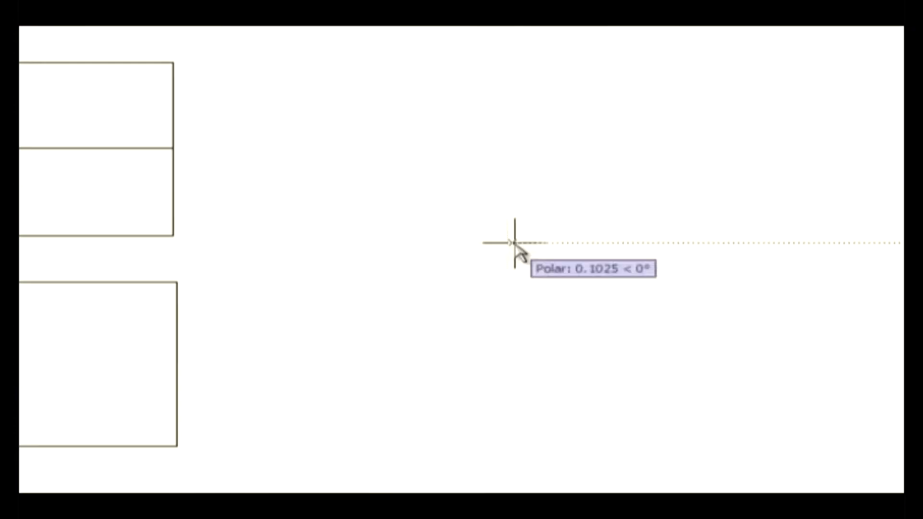
click(750, 243)
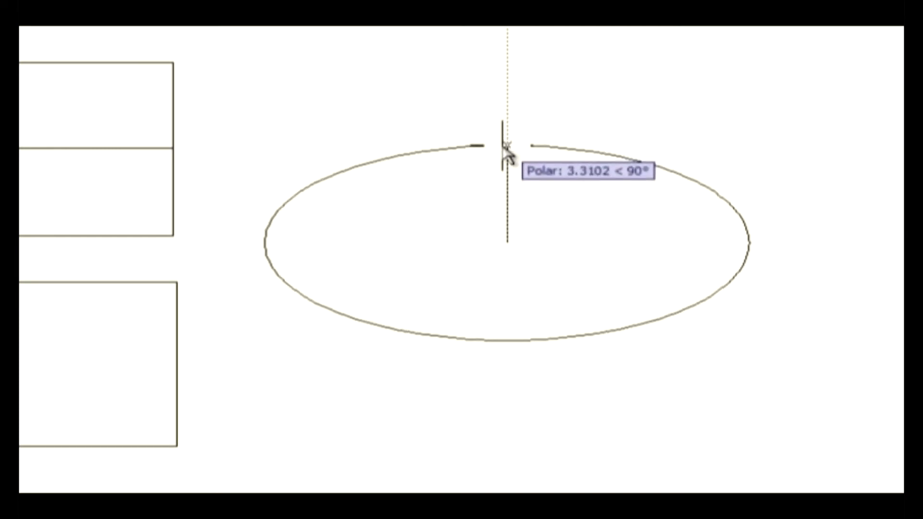
click(507, 146)
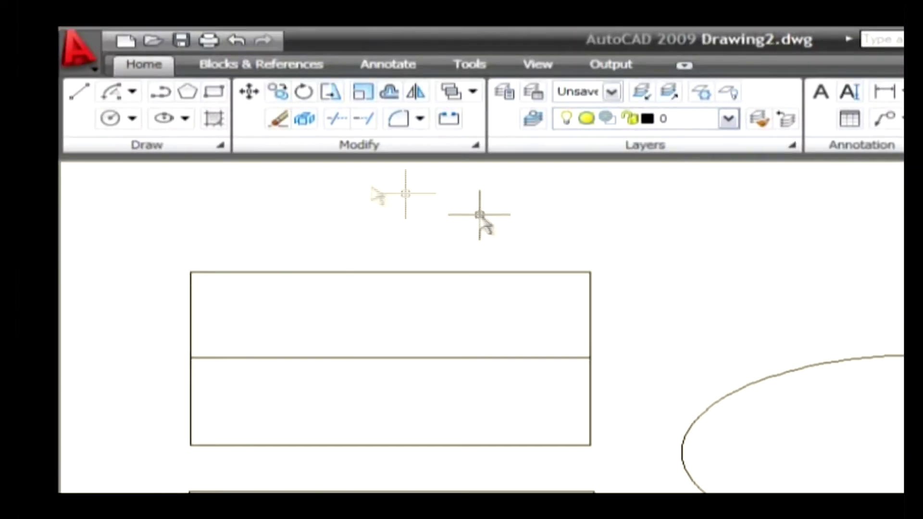
Draw an axis-end ellipse along the middle line whose height reaches the upper rectangle's top edge.
click(185, 119)
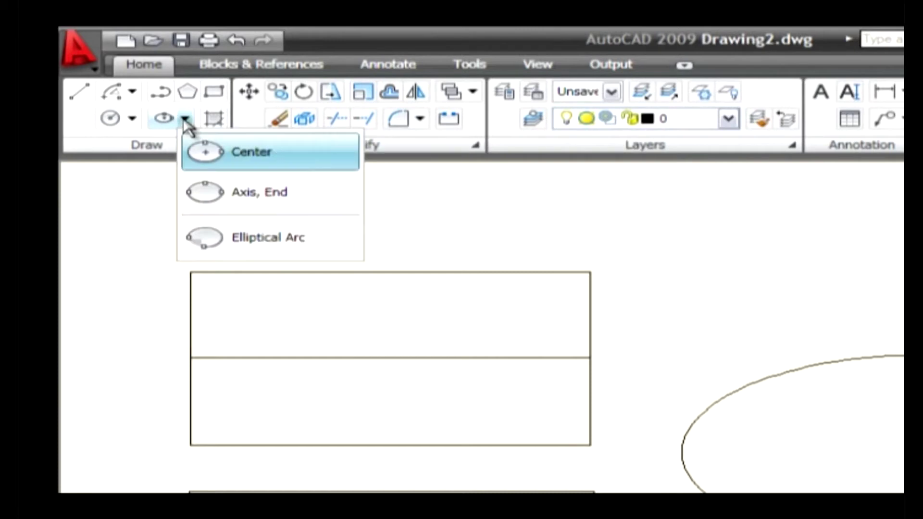
click(253, 201)
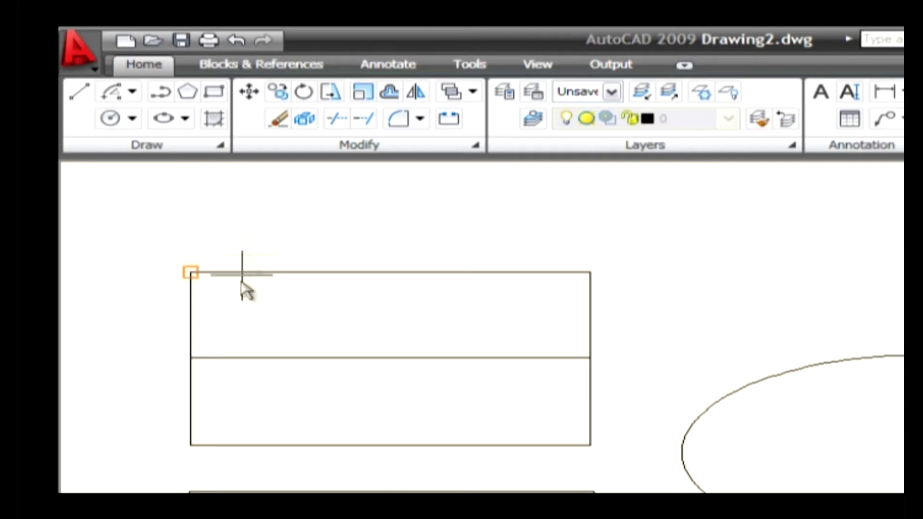
click(193, 358)
click(590, 358)
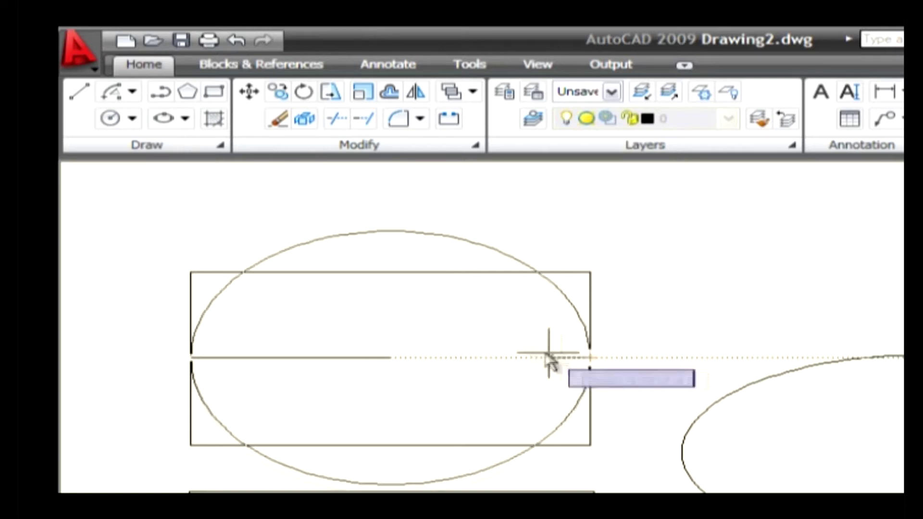
click(382, 274)
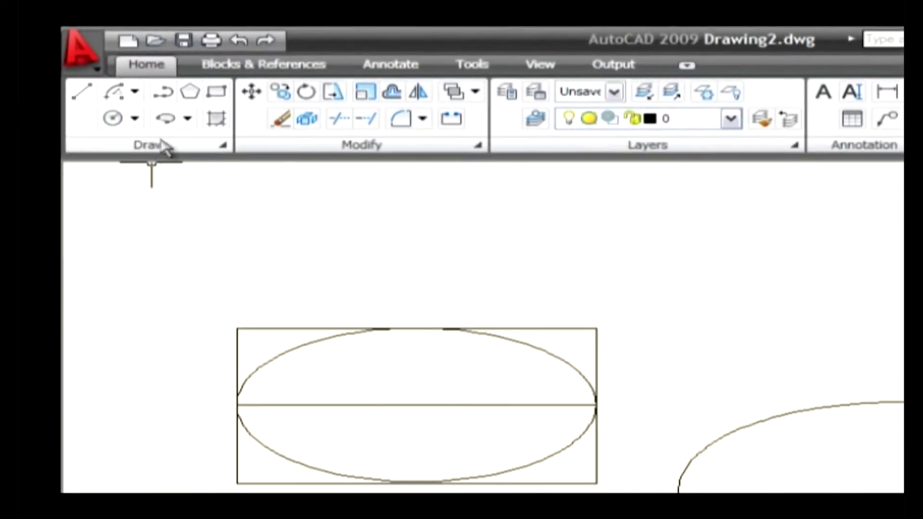
Draw the lower half-ellipse arc between the lower rectangle's side midpoints, reaching its top midpoint.
click(187, 119)
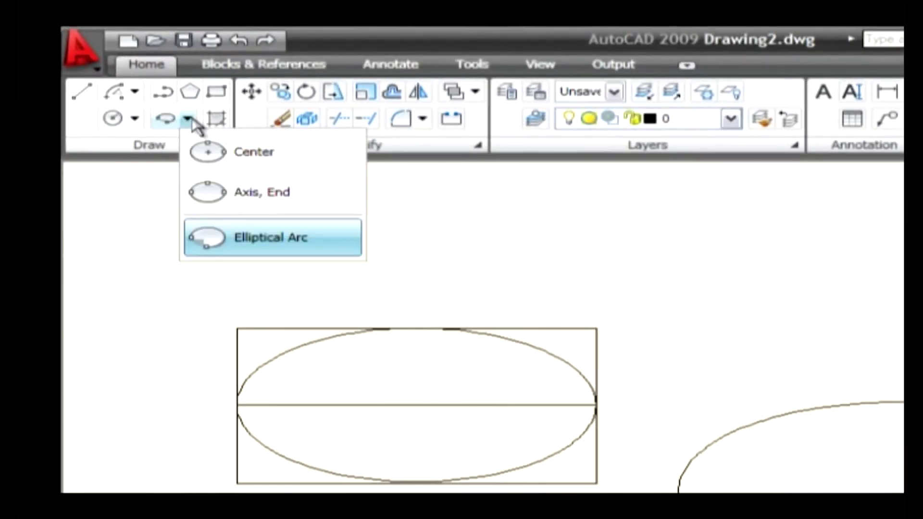
click(254, 238)
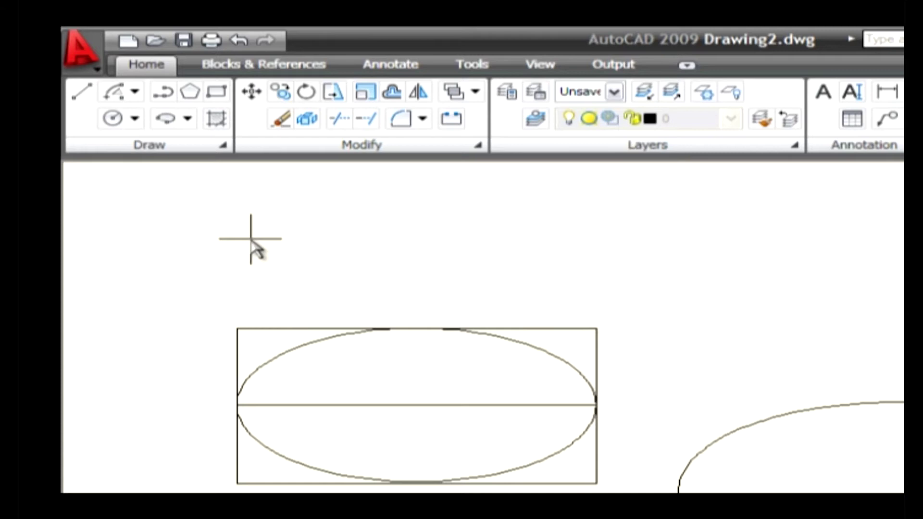
click(244, 302)
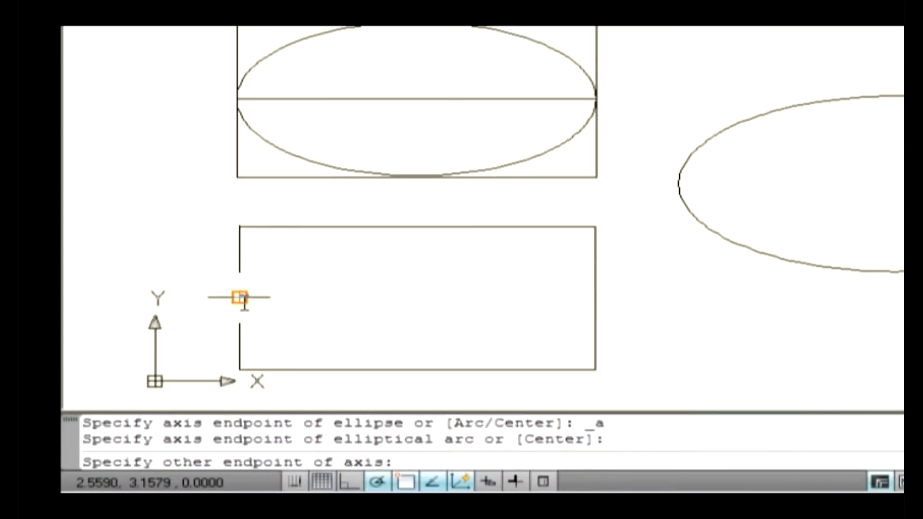
click(596, 298)
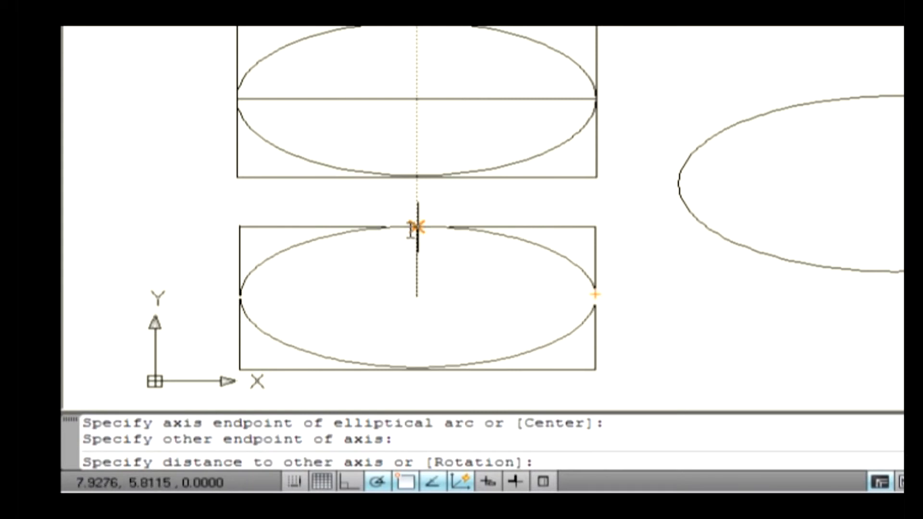
click(417, 227)
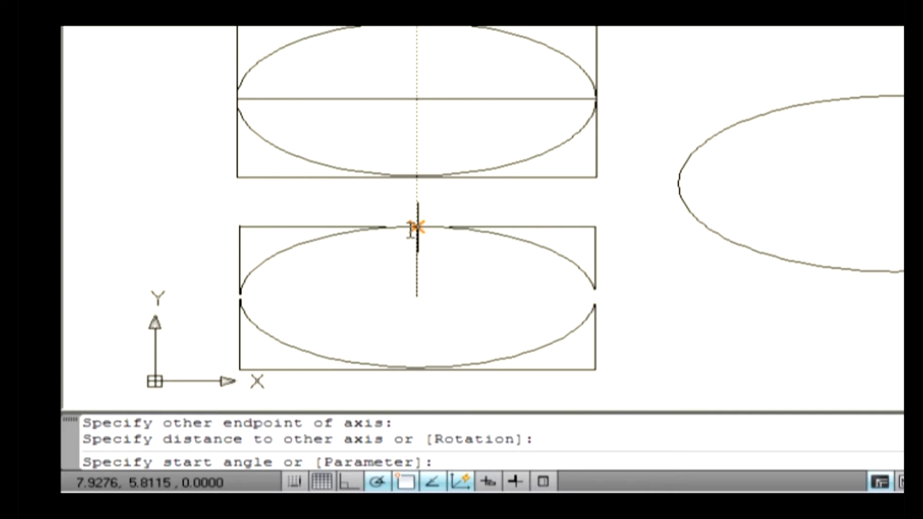
click(239, 297)
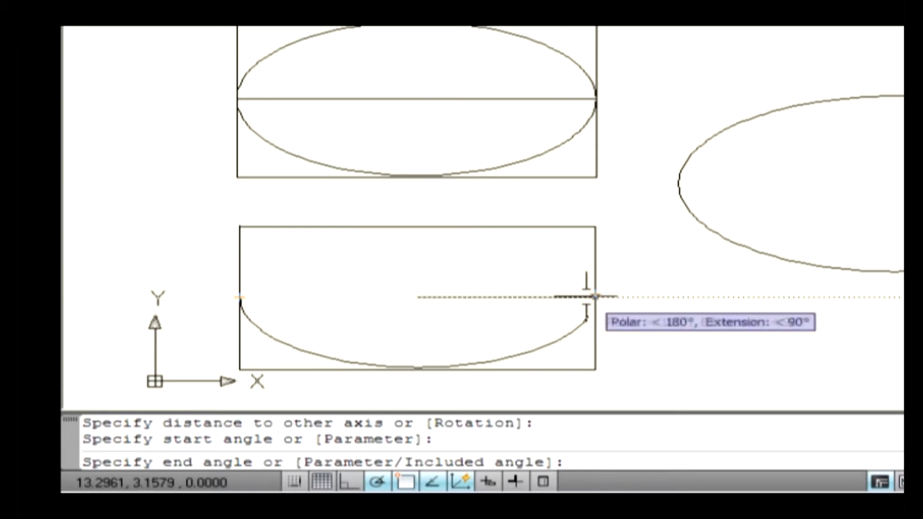
click(595, 297)
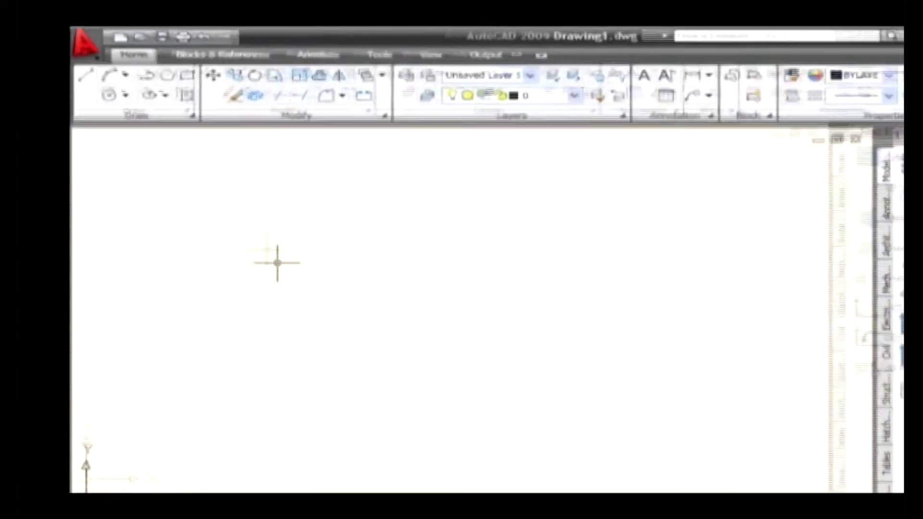
Launch the Polyline command from the application menu's Draw list.
click(97, 65)
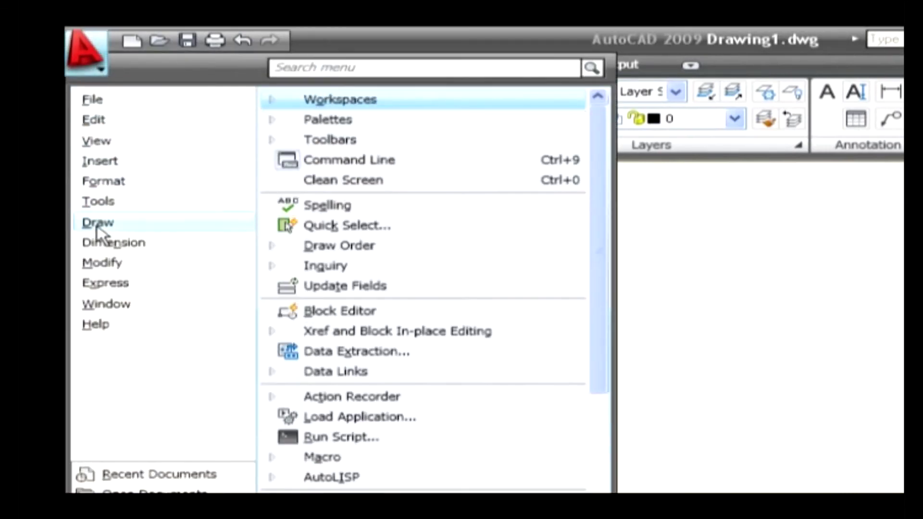
mouse_move(99, 233)
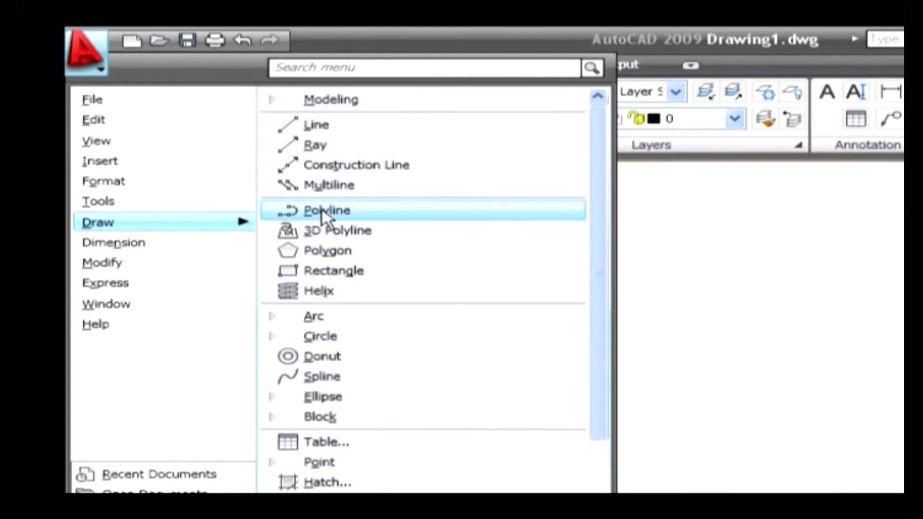
click(725, 286)
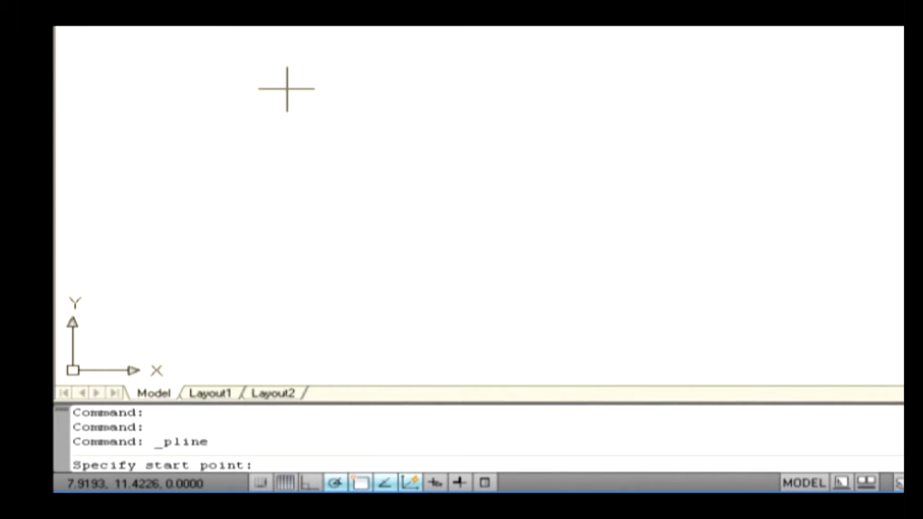
Trace the stepped T-shaped outline vertex by vertex from its lower-left starting point.
click(261, 248)
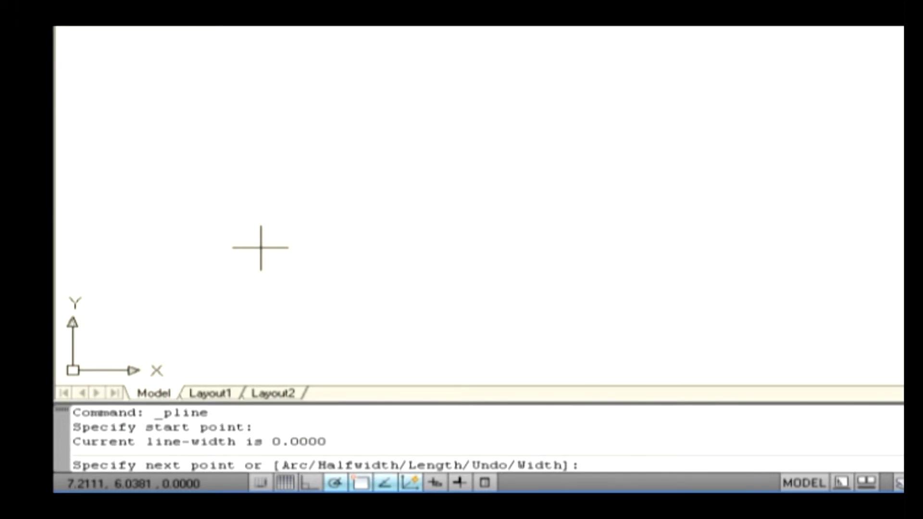
click(407, 248)
click(407, 148)
click(341, 148)
click(342, 61)
click(259, 61)
click(259, 146)
click(169, 146)
click(169, 249)
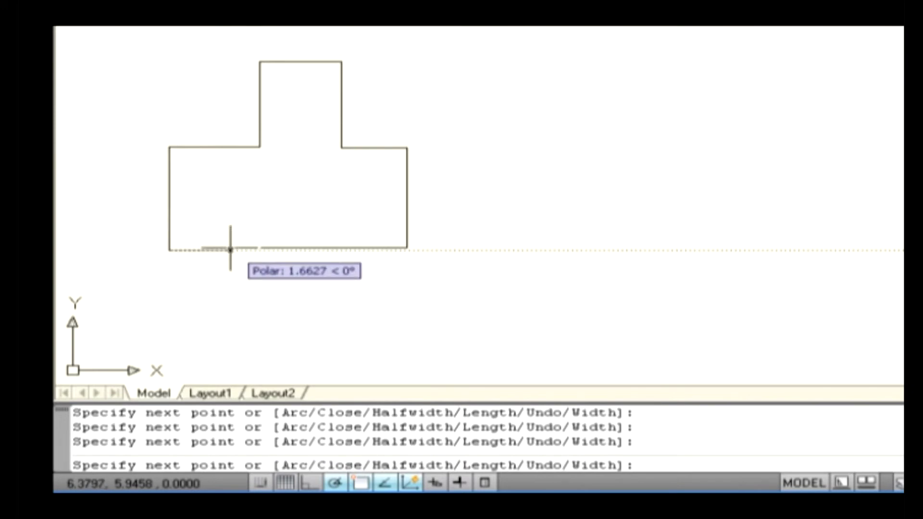
Undo the last vertex and close the outline with a diagonal edge back to the start point.
text(u)
key(Return)
click(259, 247)
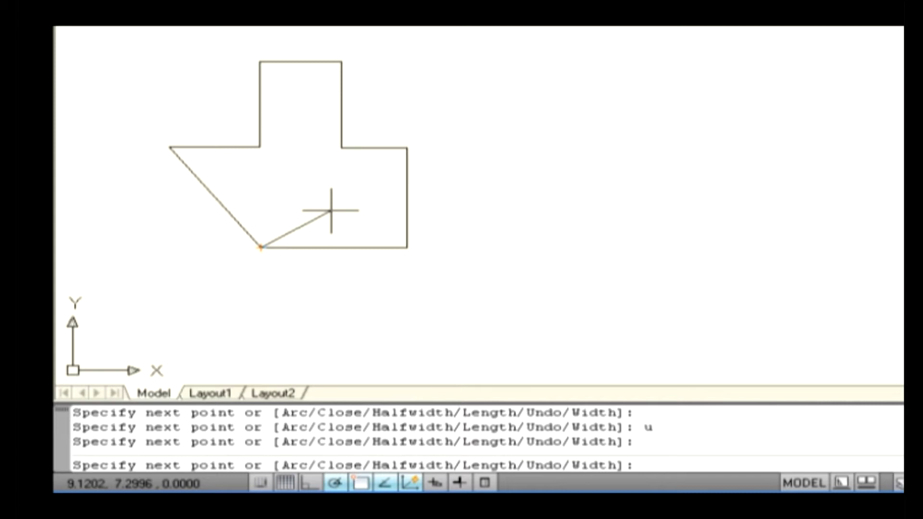
key(Return)
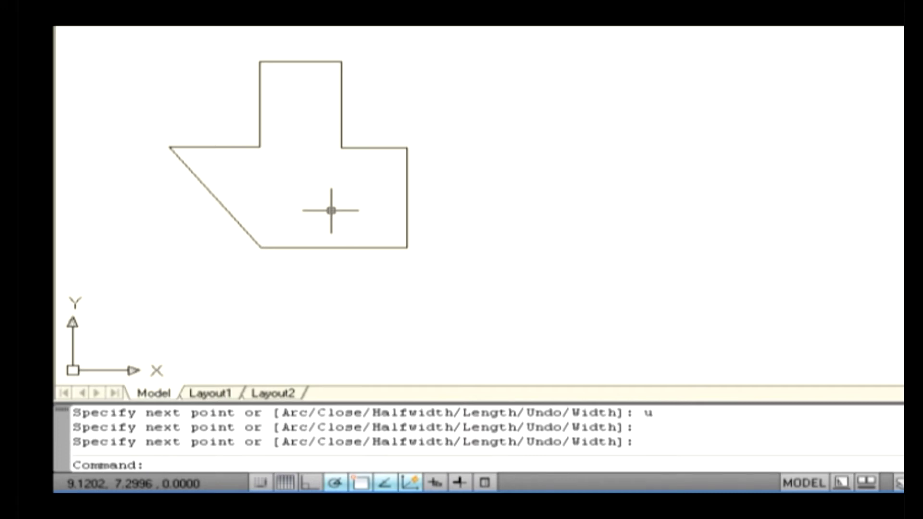
Start a new polyline right of the outline and draw a horizontal segment with width 1.
text(pl)
key(Return)
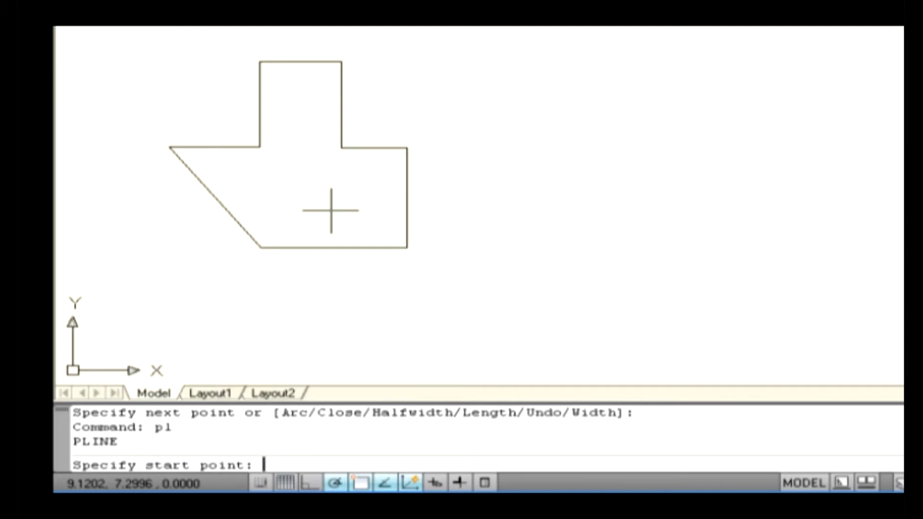
click(490, 290)
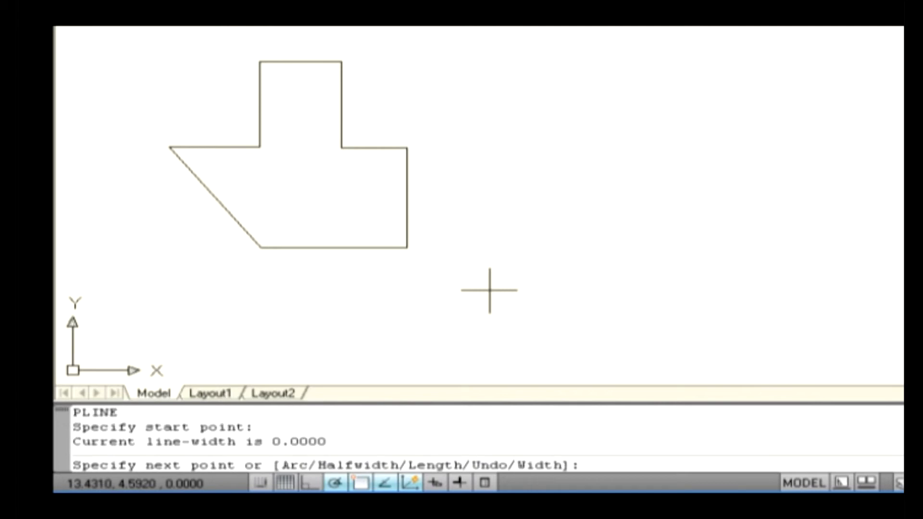
text(w)
key(Return)
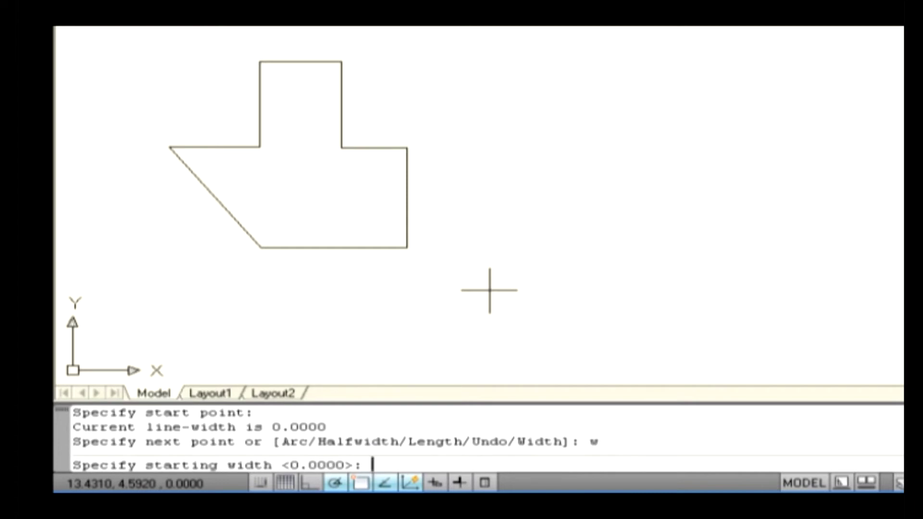
text(1)
key(Return)
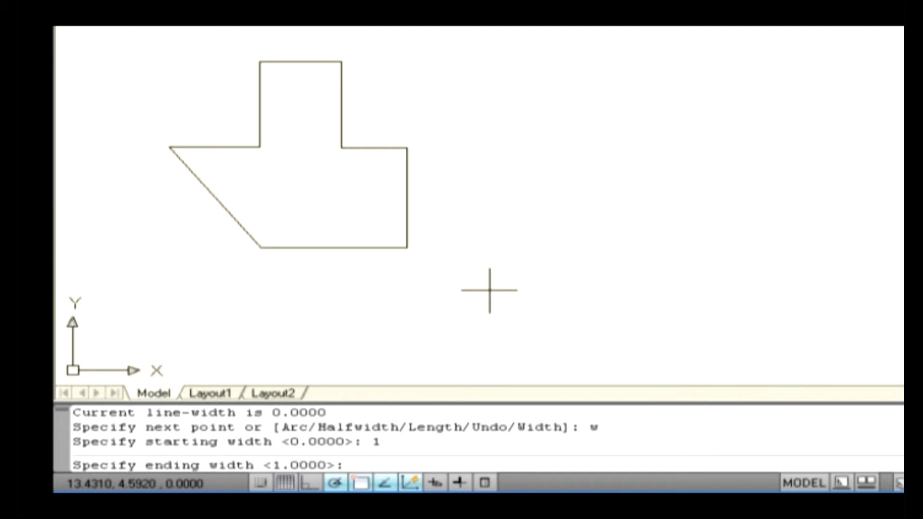
text(1)
key(Return)
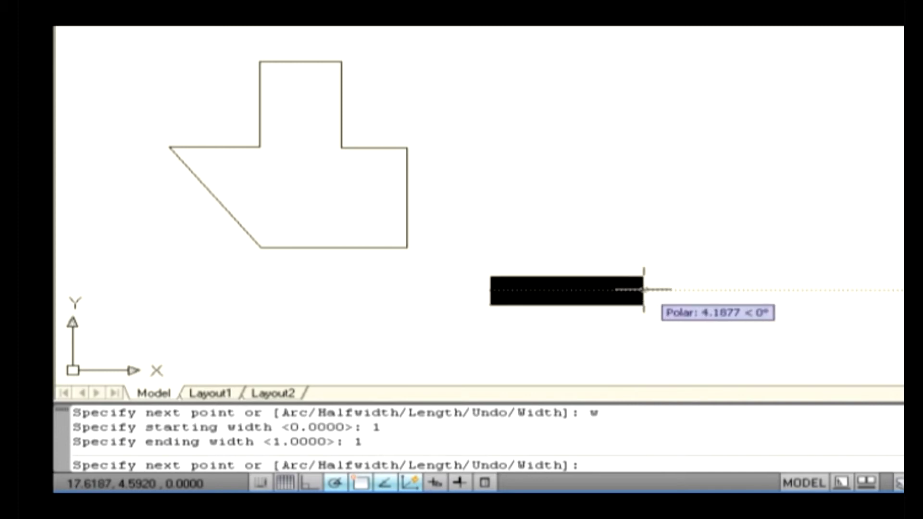
click(645, 290)
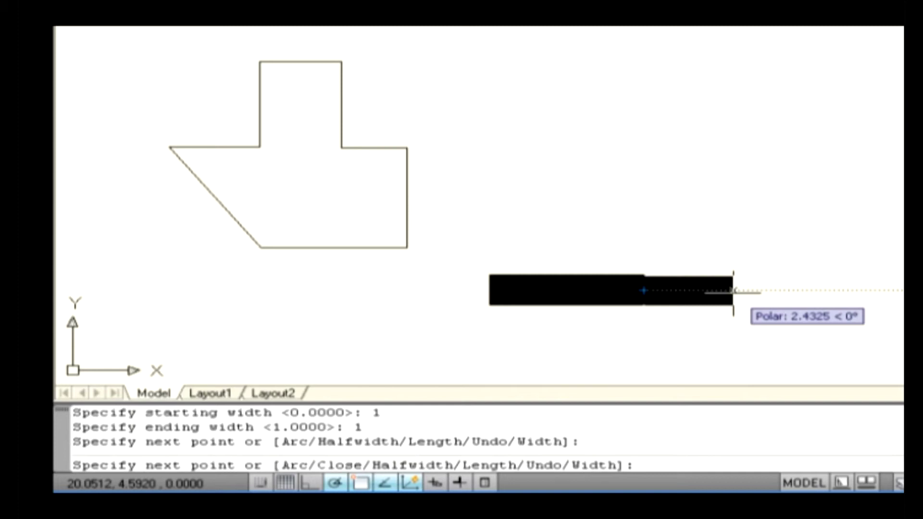
Reset the polyline width to 0 and draw a thin horizontal segment further right.
text(w)
key(Return)
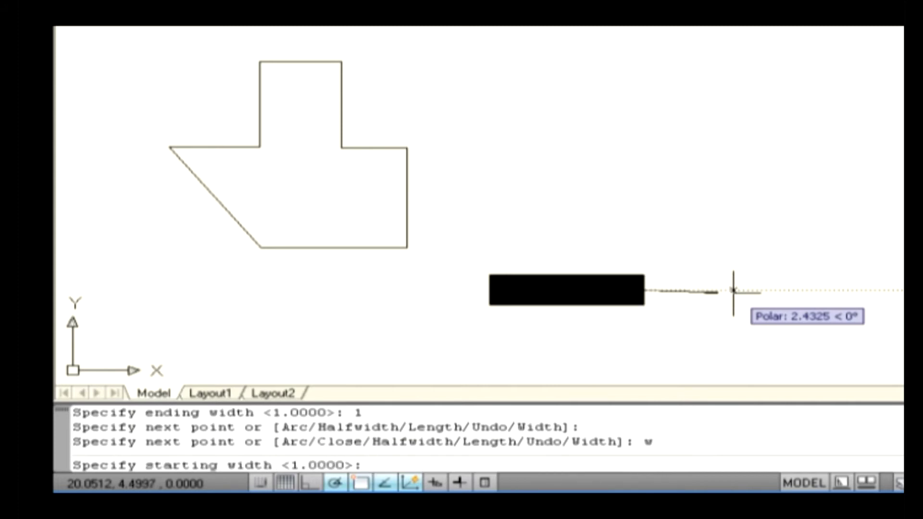
text(0)
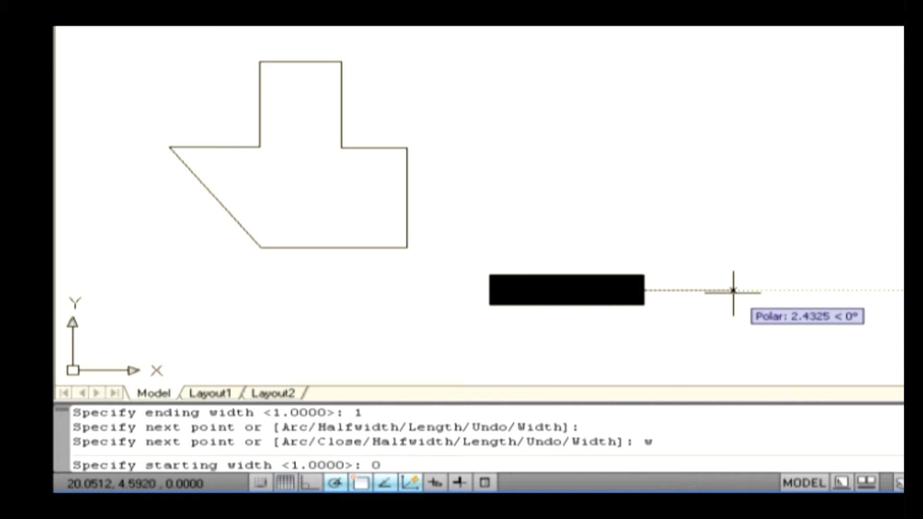
key(Return)
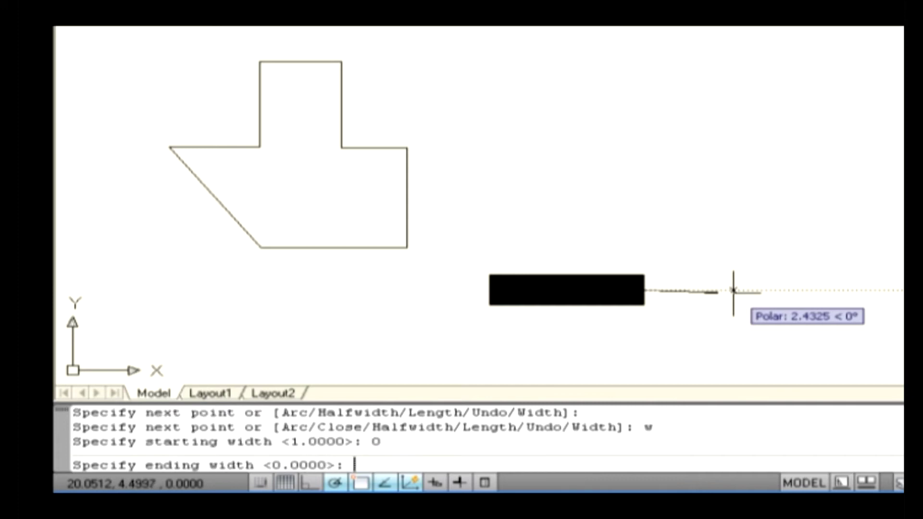
text(0)
key(Return)
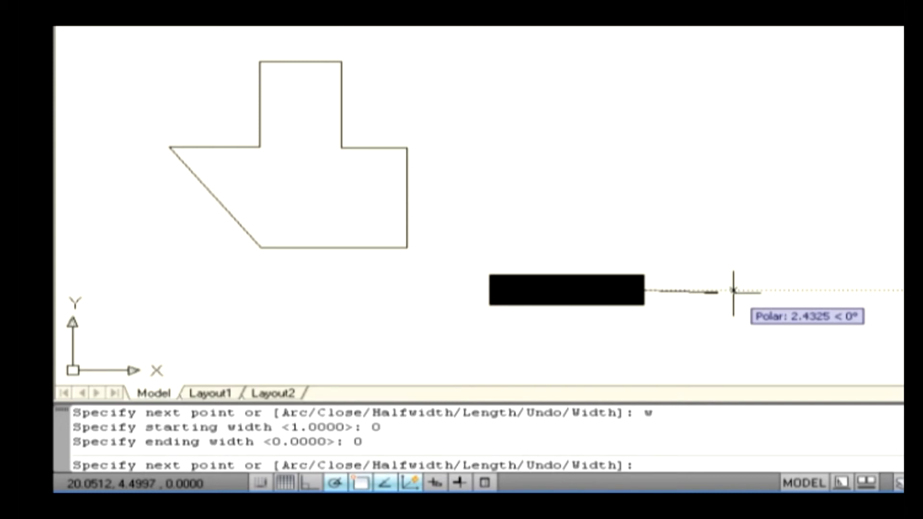
click(761, 290)
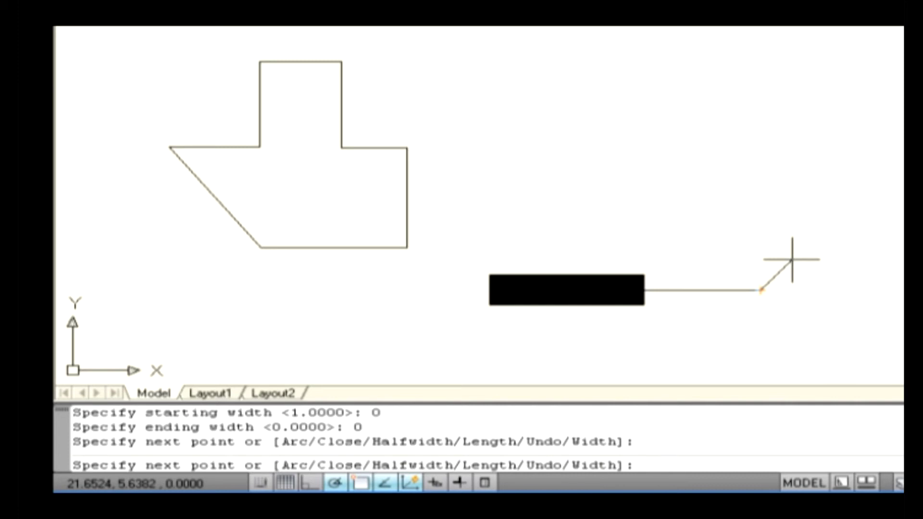
text(l)
key(Return)
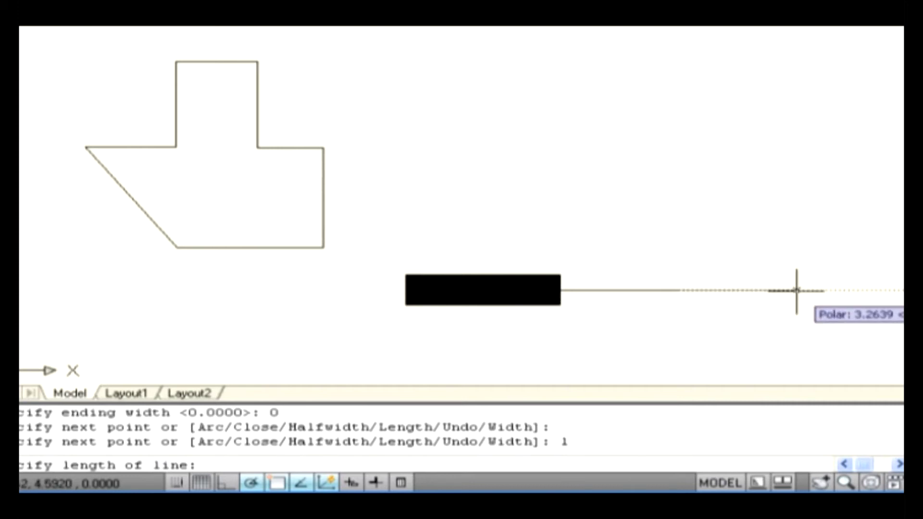
Extend the thin horizontal segment by a further length of 5.
text(5)
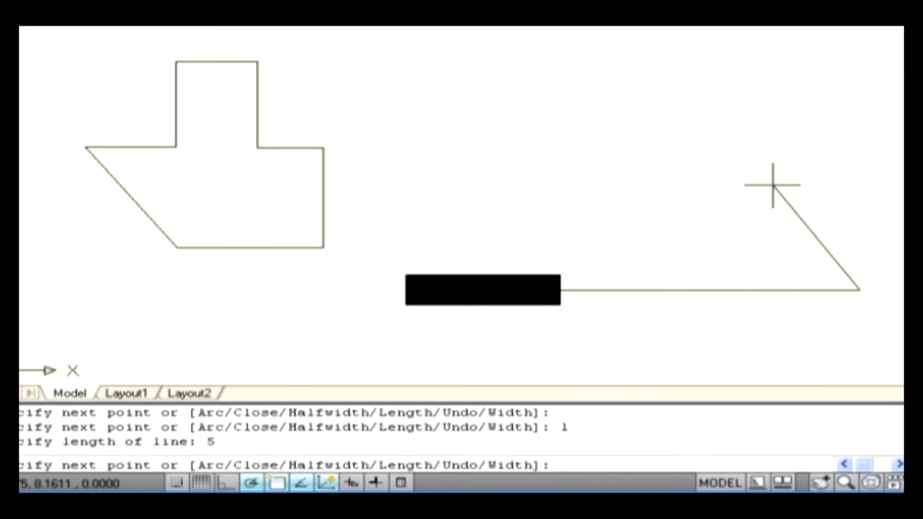
text(h)
key(Return)
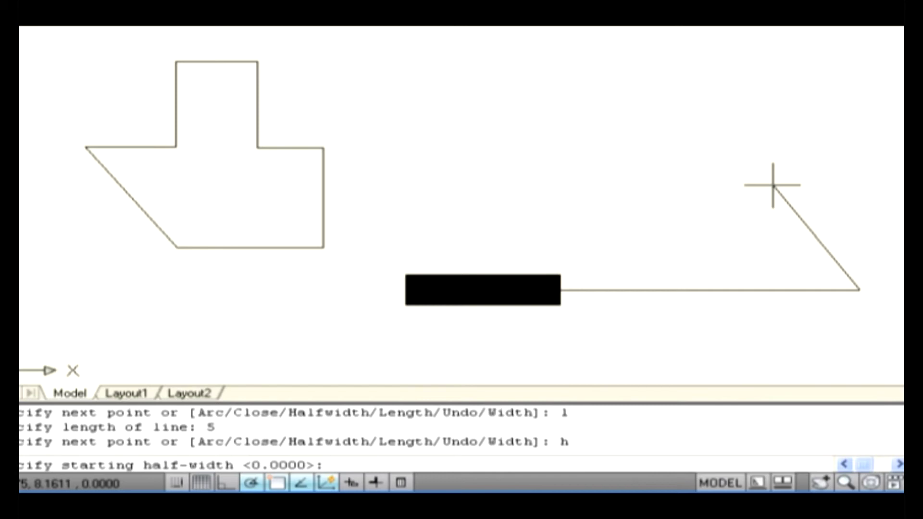
Draw a tall vertical segment with half-width 1 rising from the thin line's end.
text(1)
key(Return)
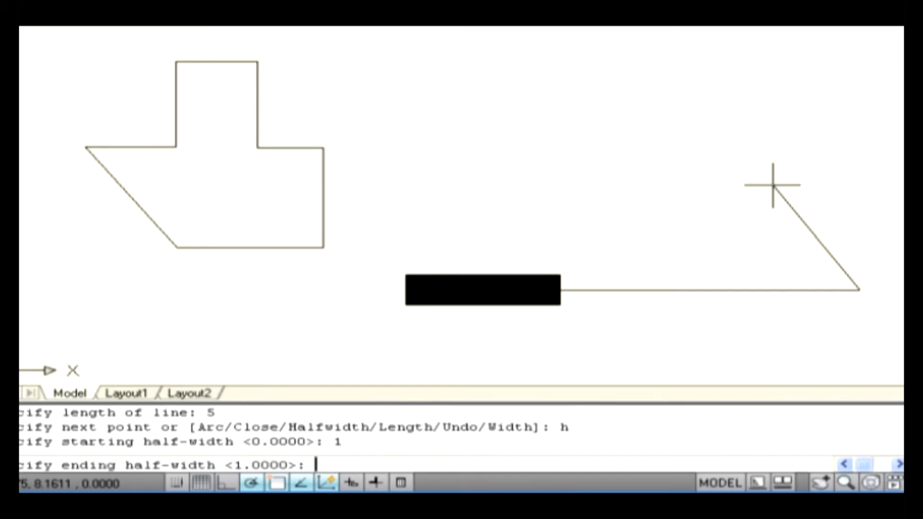
text(1)
key(Return)
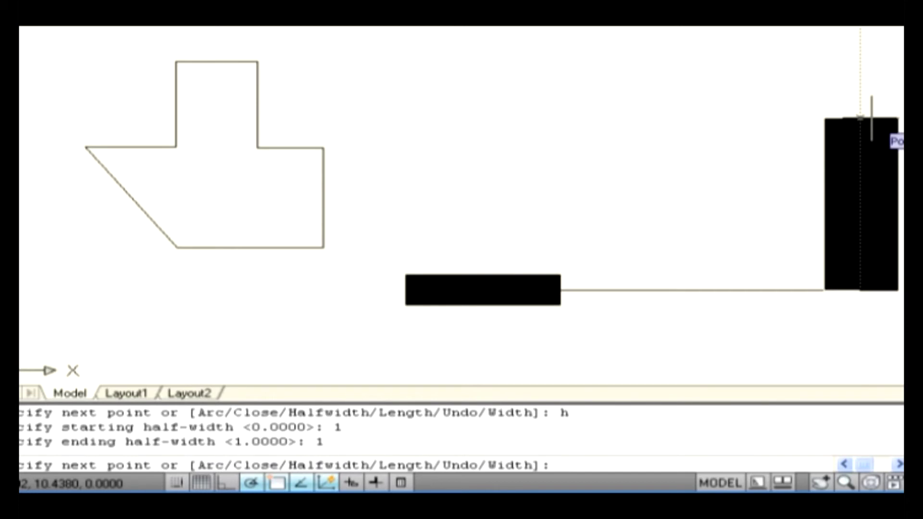
click(861, 61)
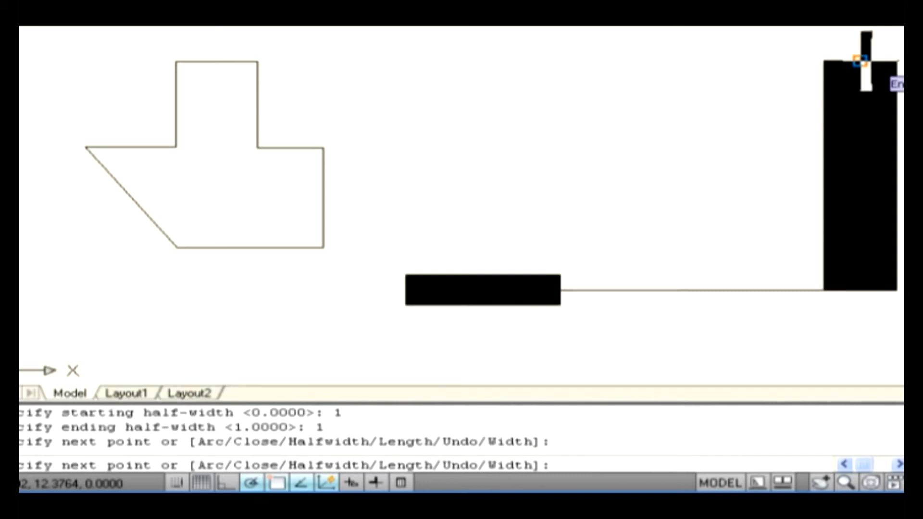
Reset the polyline's starting and ending half-width to 0.
text(h)
key(Return)
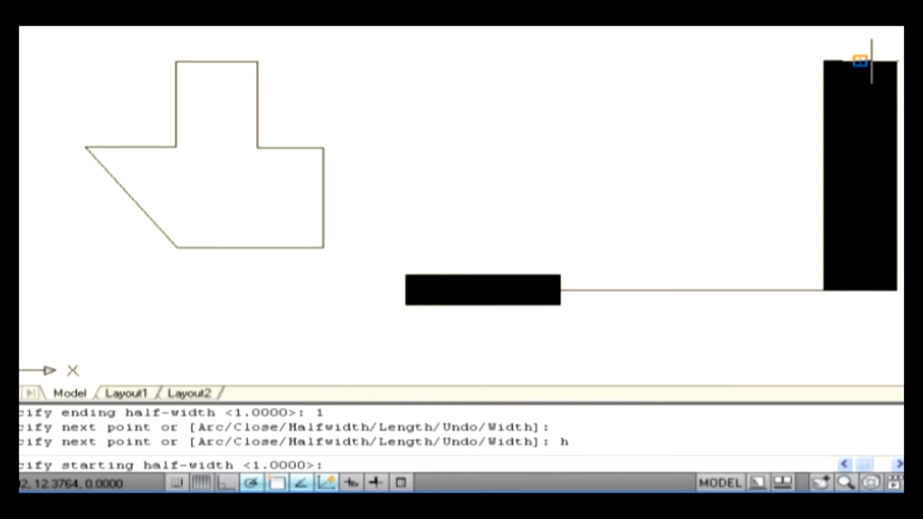
text(0)
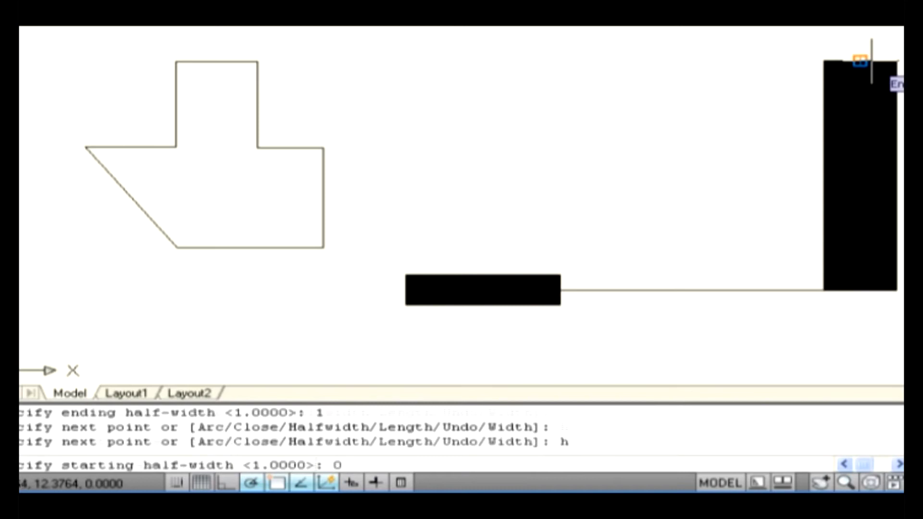
key(Return)
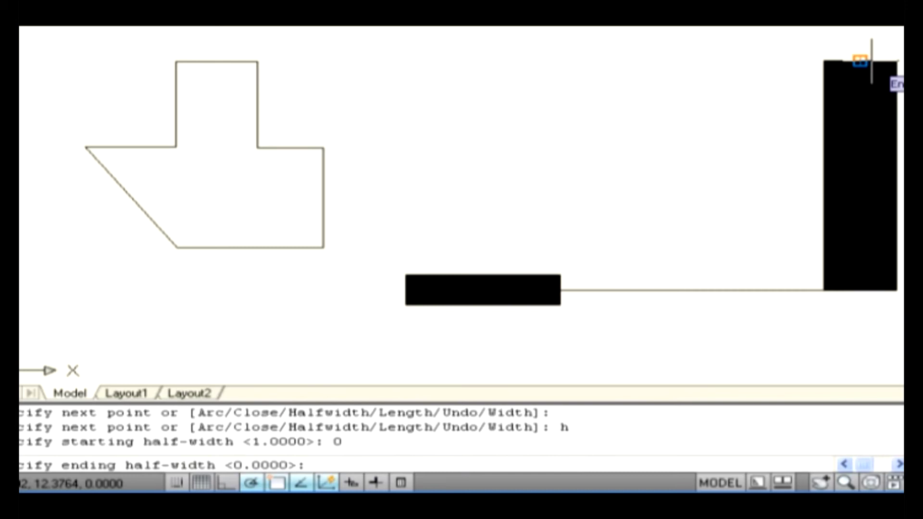
text(0)
key(Return)
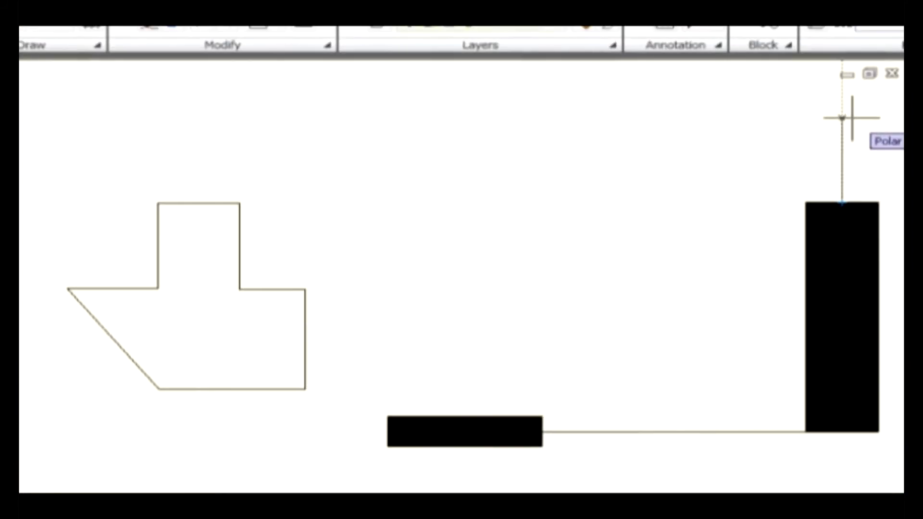
Add a short thin vertical segment above the wide bar and switch the polyline to Arc mode.
click(842, 118)
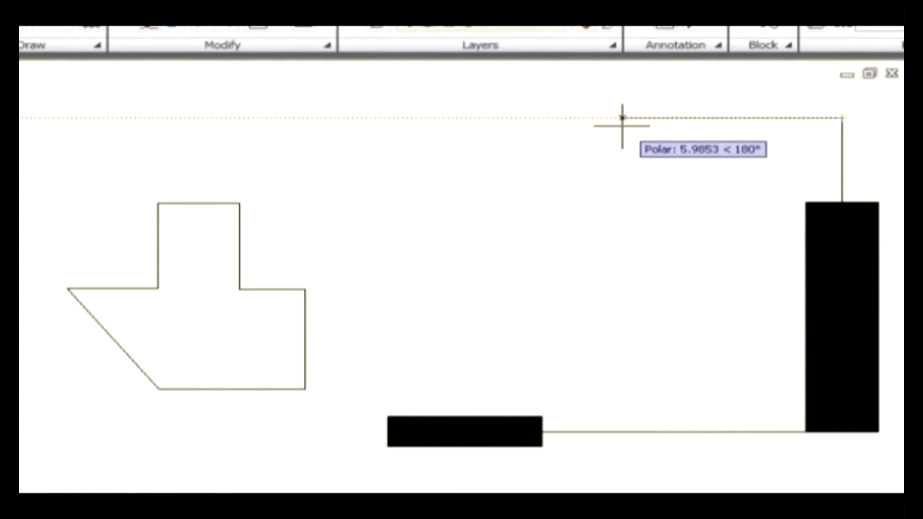
key(a)
key(Return)
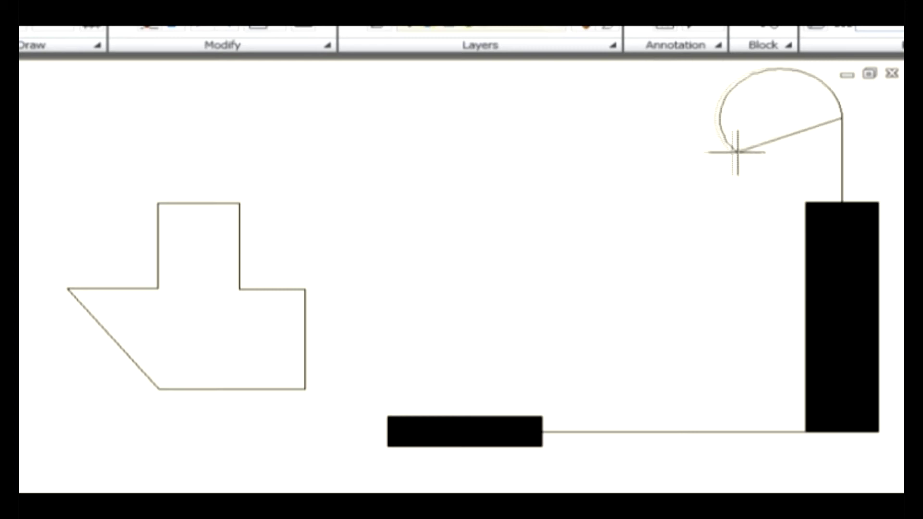
Extend the polyline with three curving arc segments, starting with a large looping arc.
click(751, 155)
click(679, 201)
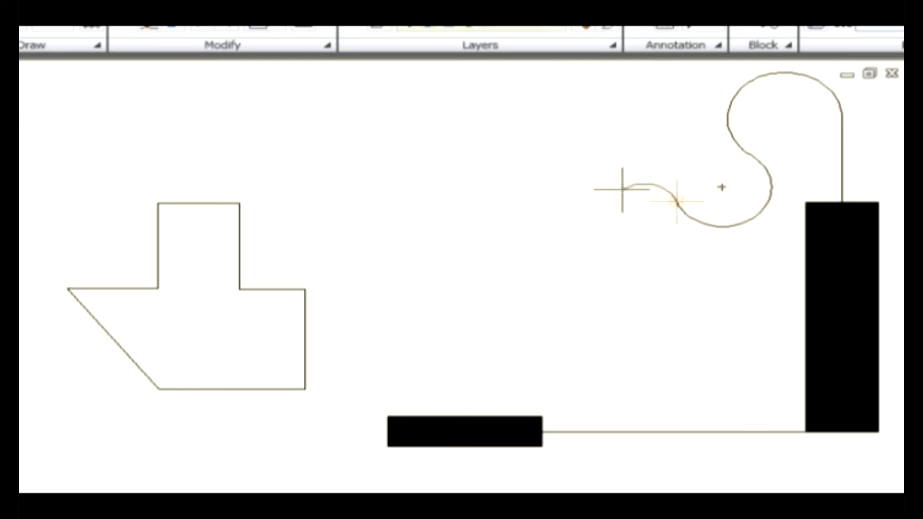
click(539, 208)
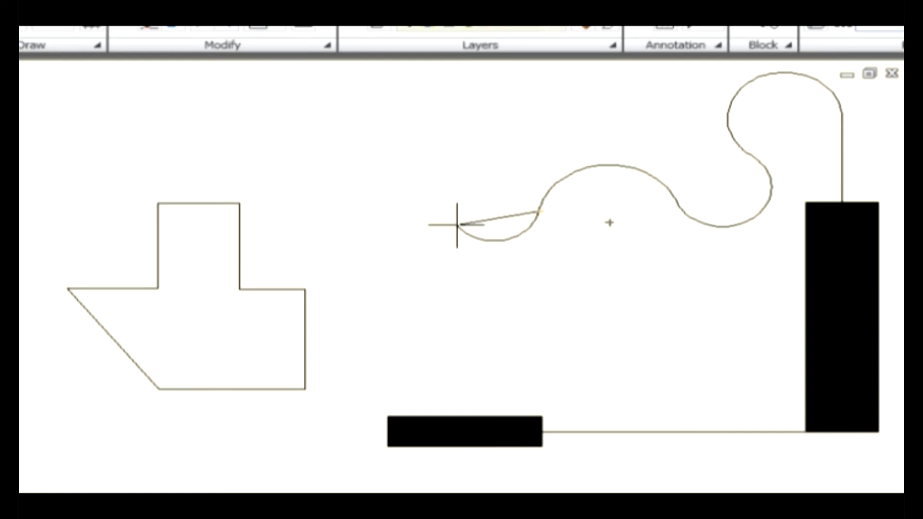
Add a straight diagonal segment, then close the polyline back to the thick bar's start.
key(l)
key(Return)
click(424, 281)
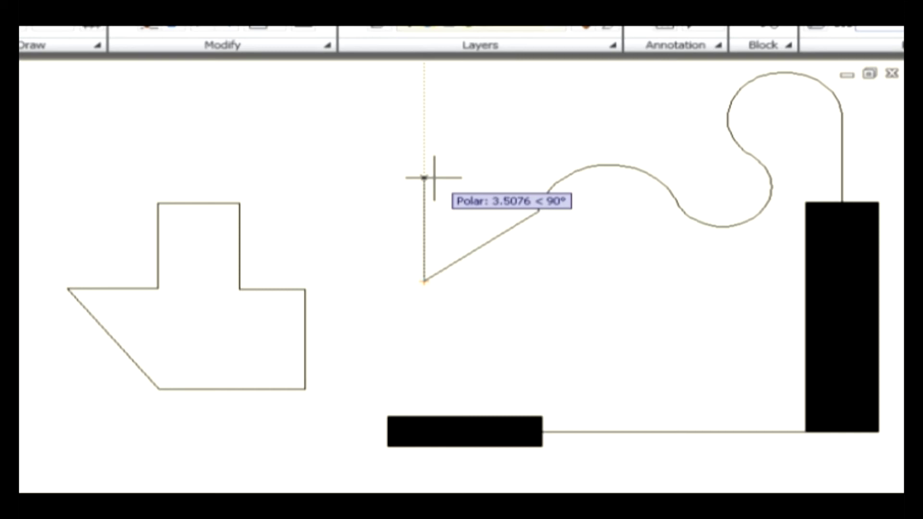
text(c)
key(Return)
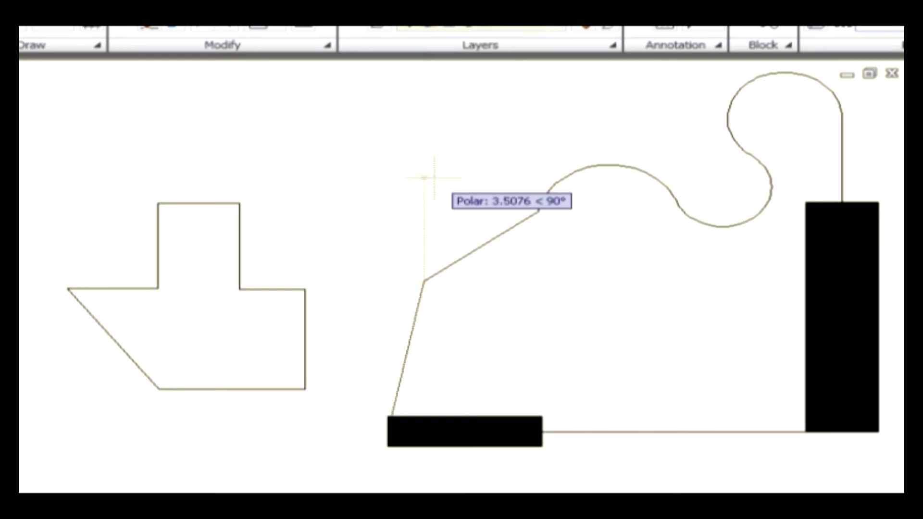